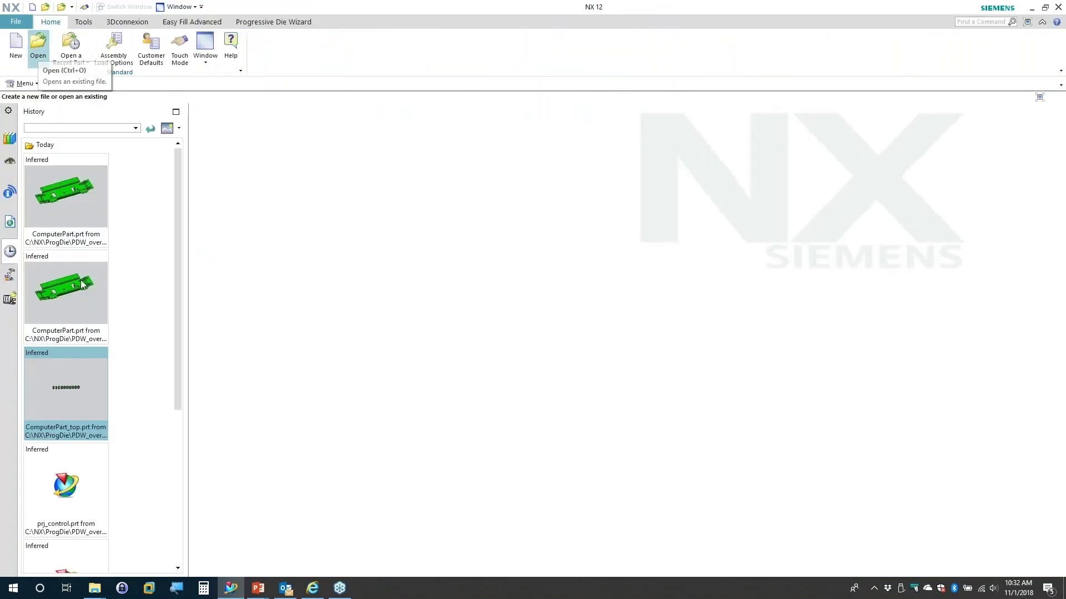
# Step: Open prj_control.prt from the result folder and switch to the Progressive Die Wizard tab
pyautogui.click(38, 44)
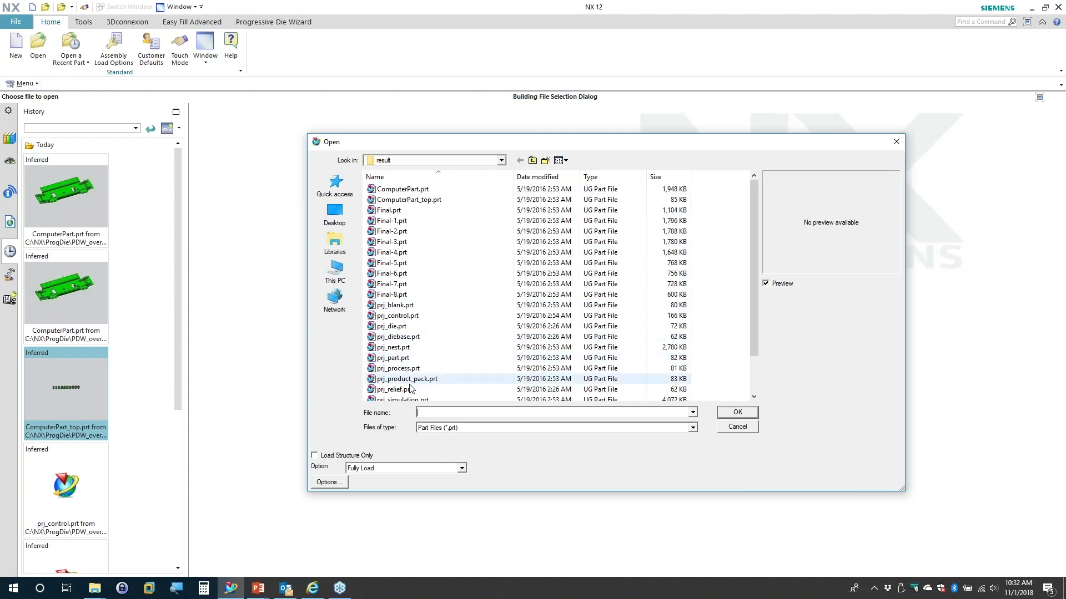
pyautogui.doubleClick(500, 315)
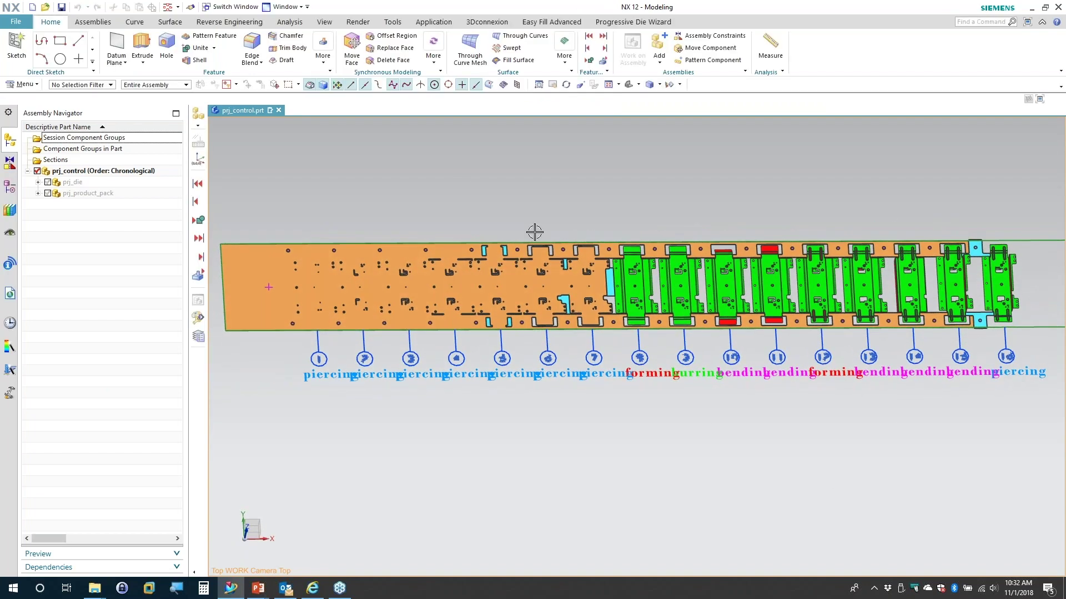
pyautogui.click(633, 21)
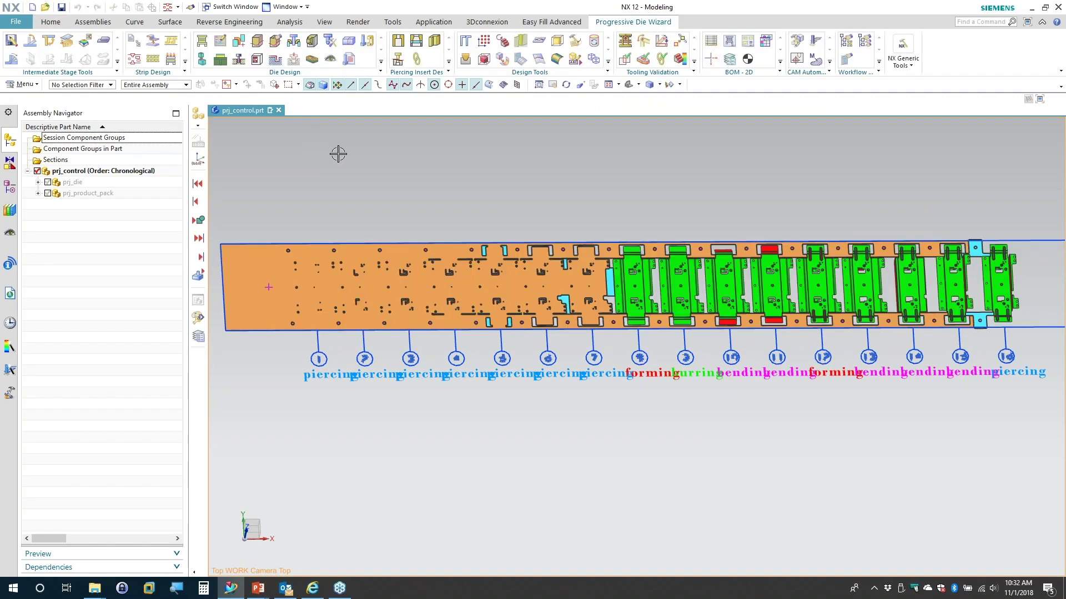
# Step: Open Strip Design and review the layout values: pitch 150, width 315, 16 stations
pyautogui.click(160, 64)
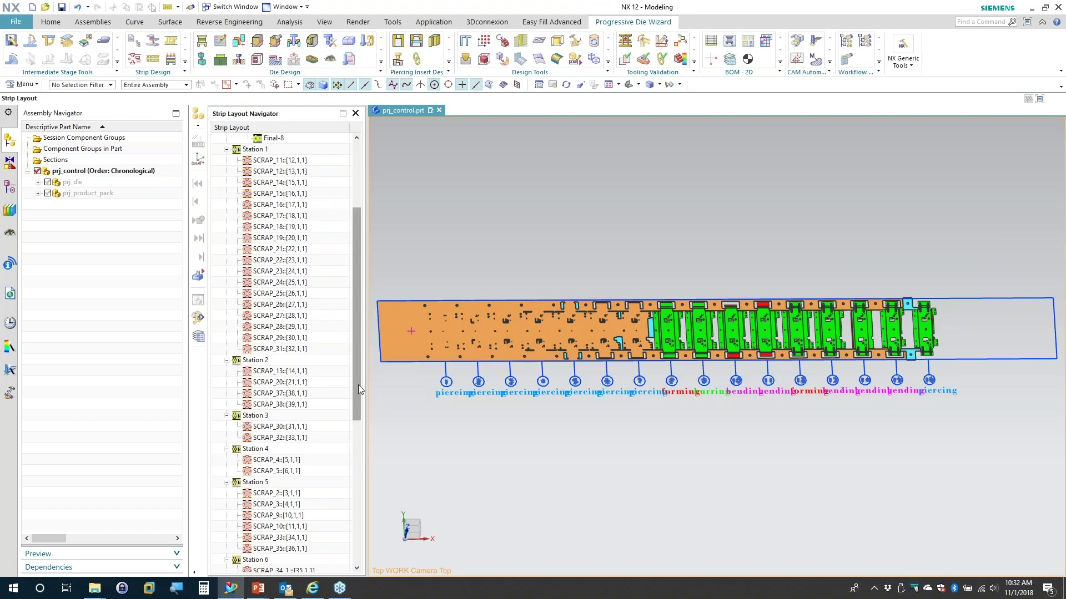
pyautogui.scroll(4, 358, 391)
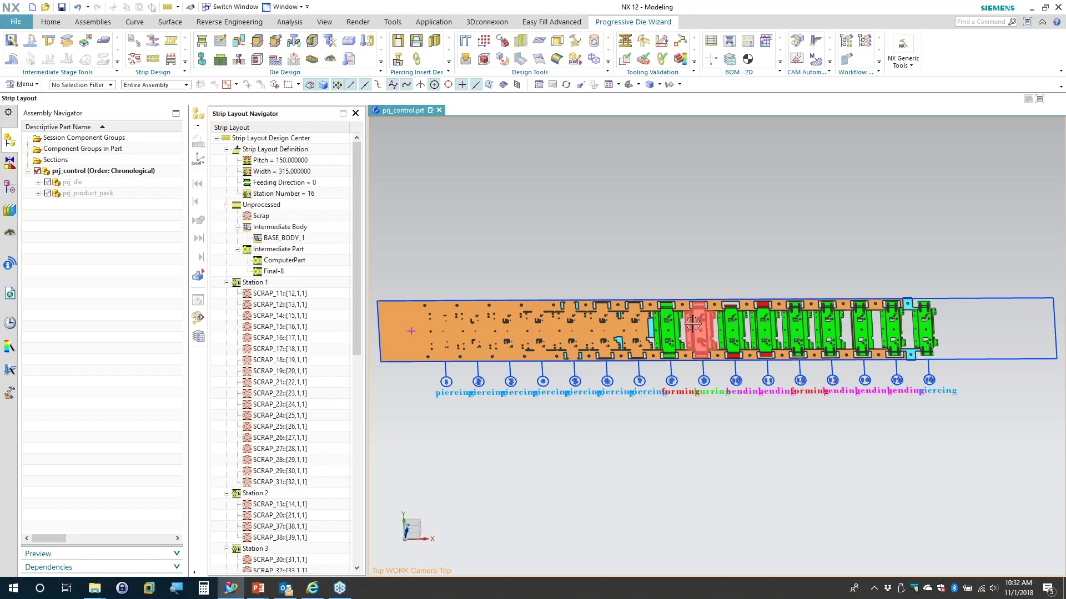
pyautogui.click(268, 173)
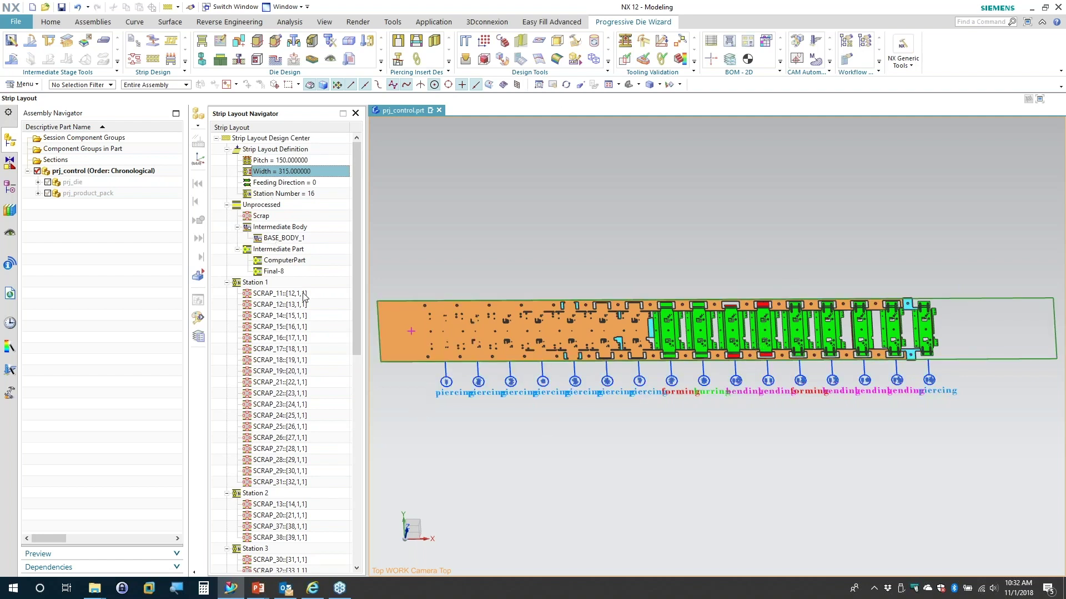
pyautogui.click(279, 193)
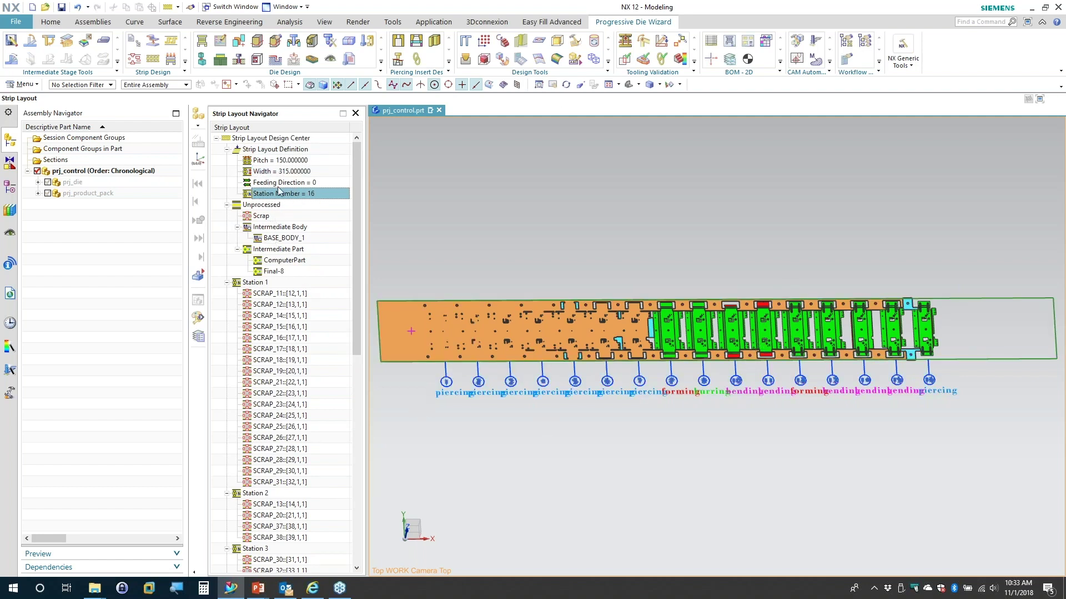
# Step: Clear the strip simulation and change the Strip Layout Definition pitch from 150 to 160
pyautogui.rightClick(285, 152)
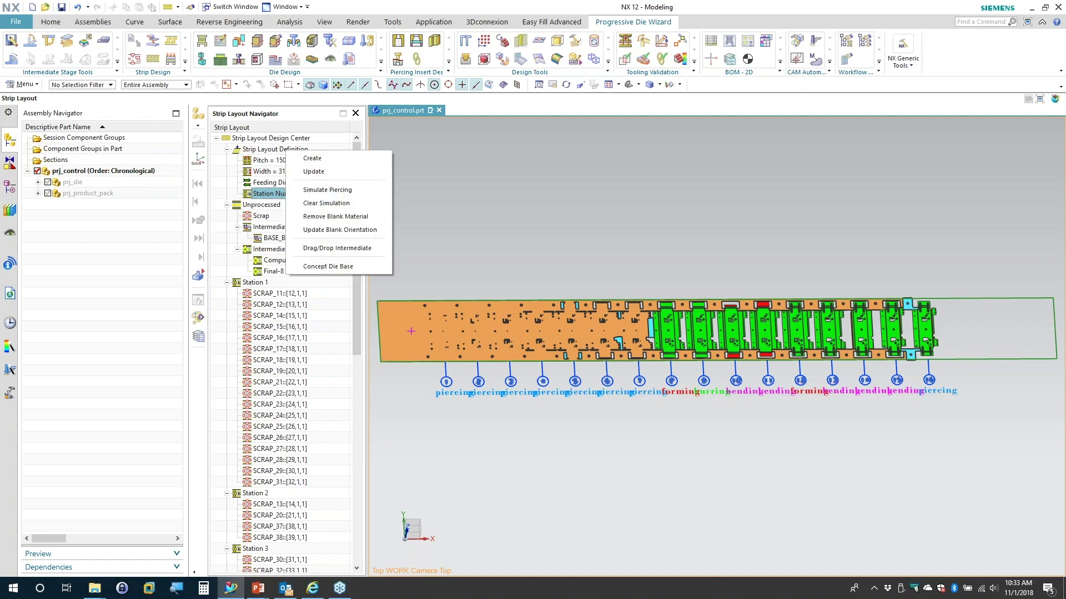
pyautogui.click(338, 203)
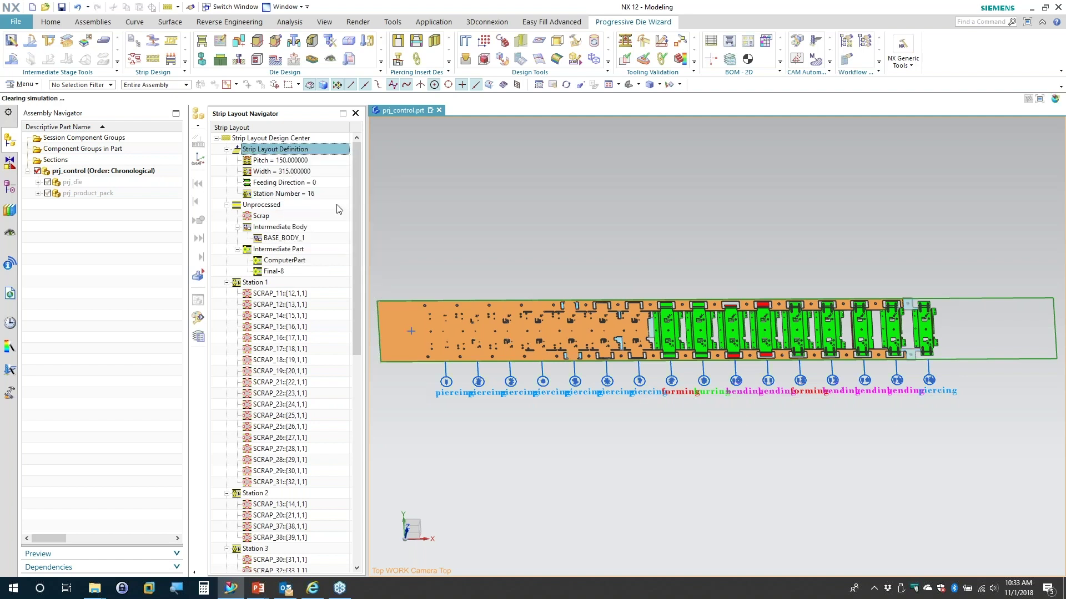
pyautogui.doubleClick(294, 161)
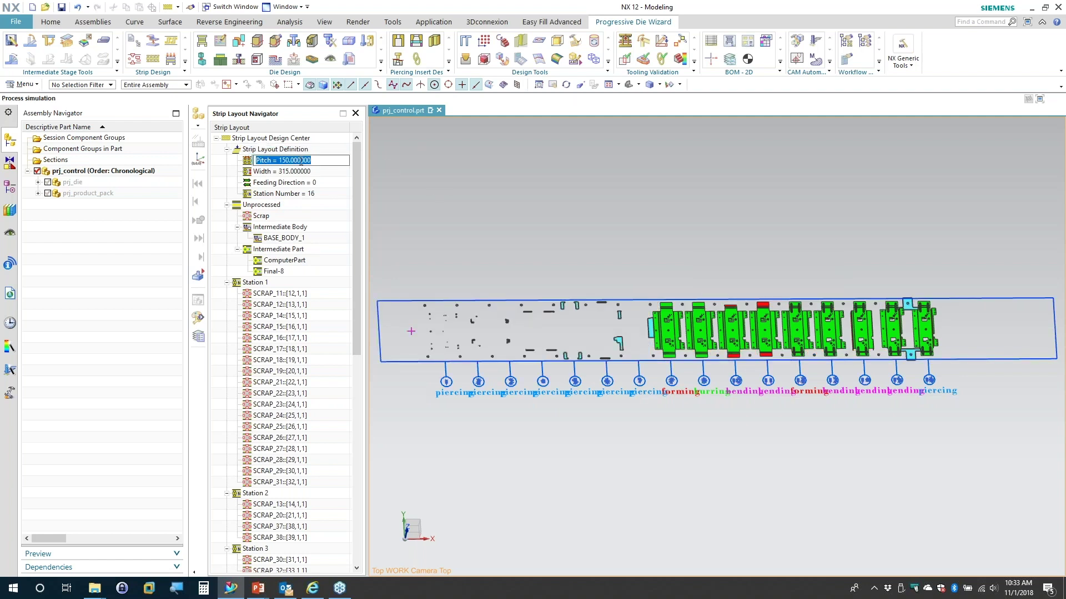
pyautogui.write('160')
pyautogui.press('Return')
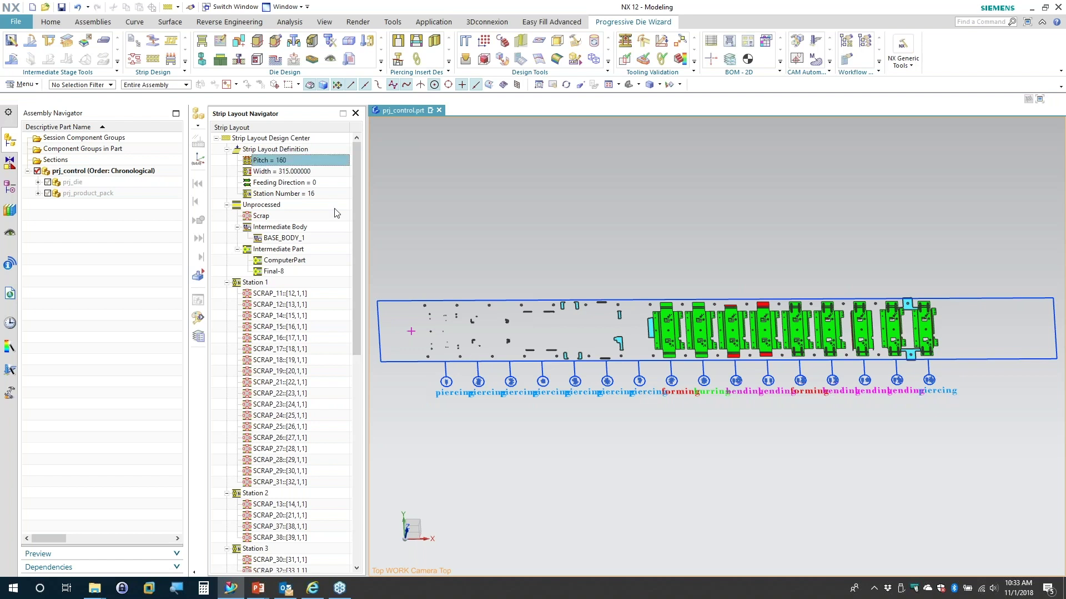
# Step: Update the Strip Layout Definition so the strip regenerates with the 160 pitch
pyautogui.rightClick(288, 149)
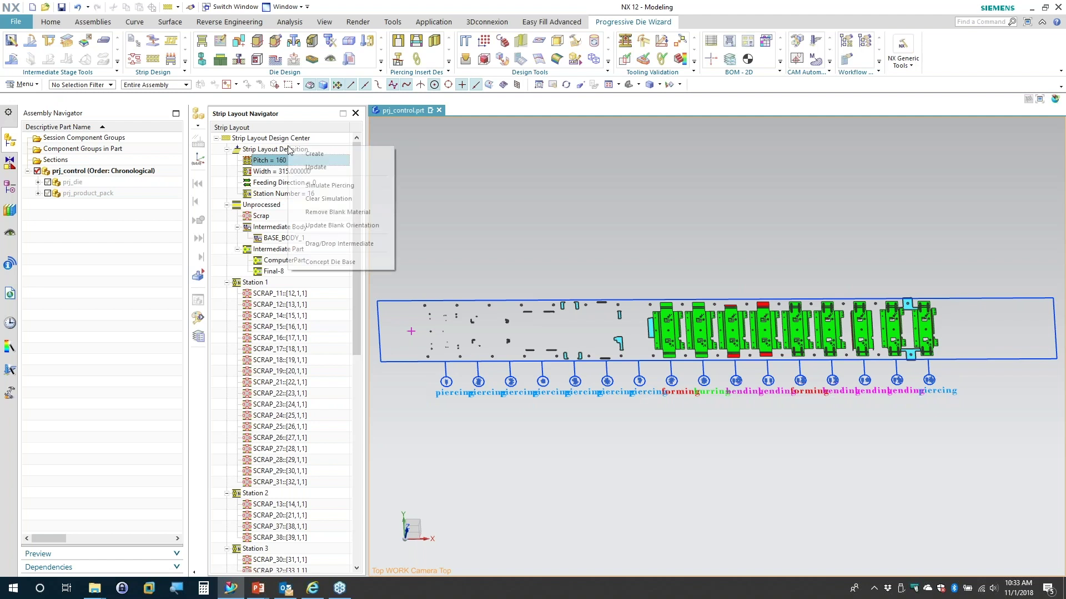
pyautogui.click(310, 167)
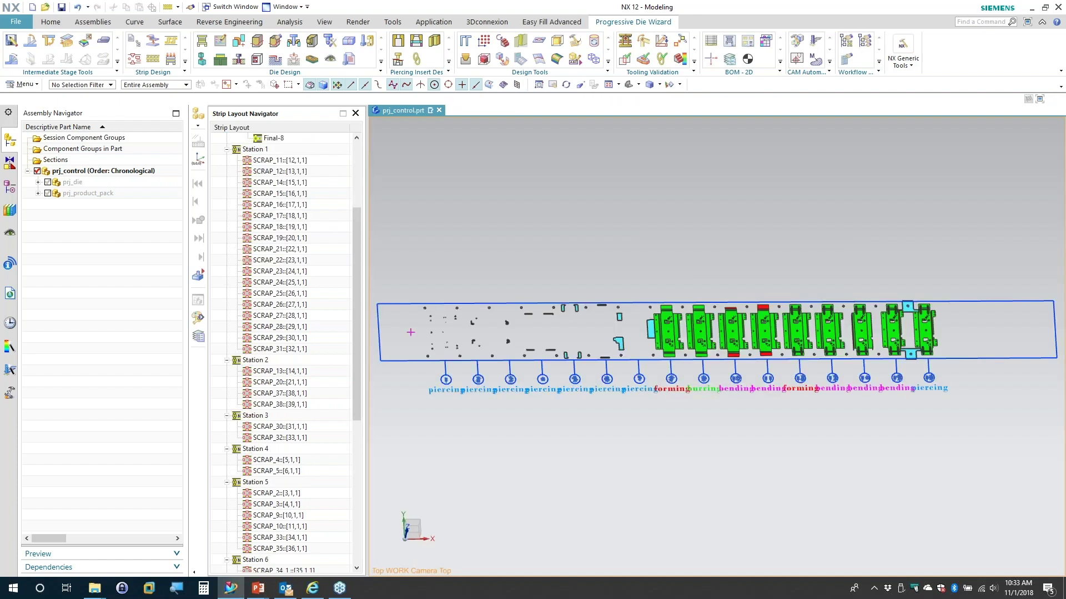
# Step: Collapse the scrap lists of Stations 1 through 5 in the Strip Layout Navigator
pyautogui.click(226, 150)
pyautogui.click(226, 161)
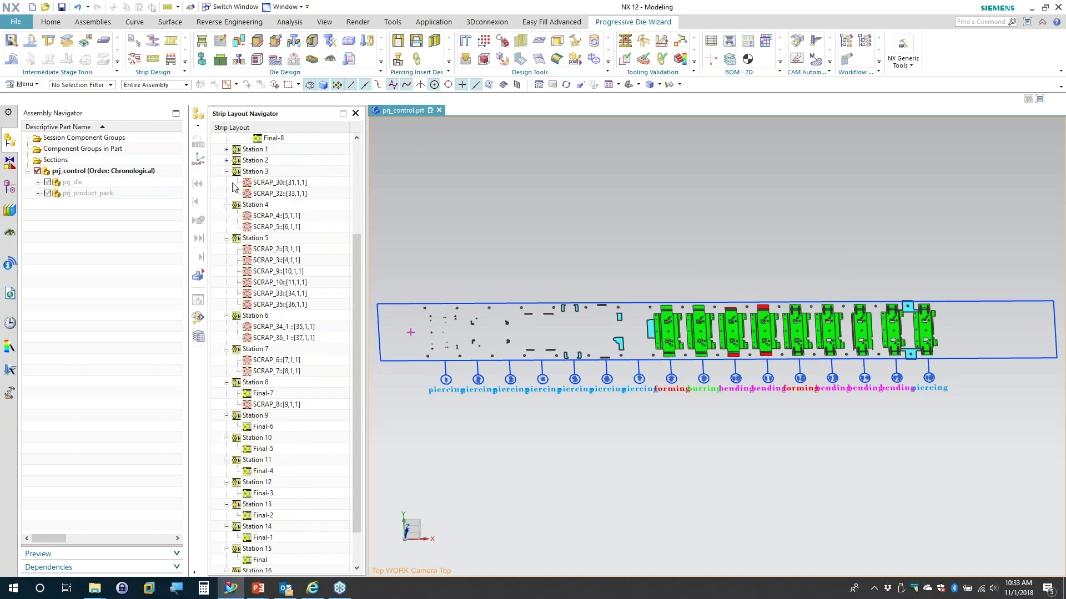
pyautogui.click(226, 172)
pyautogui.click(227, 184)
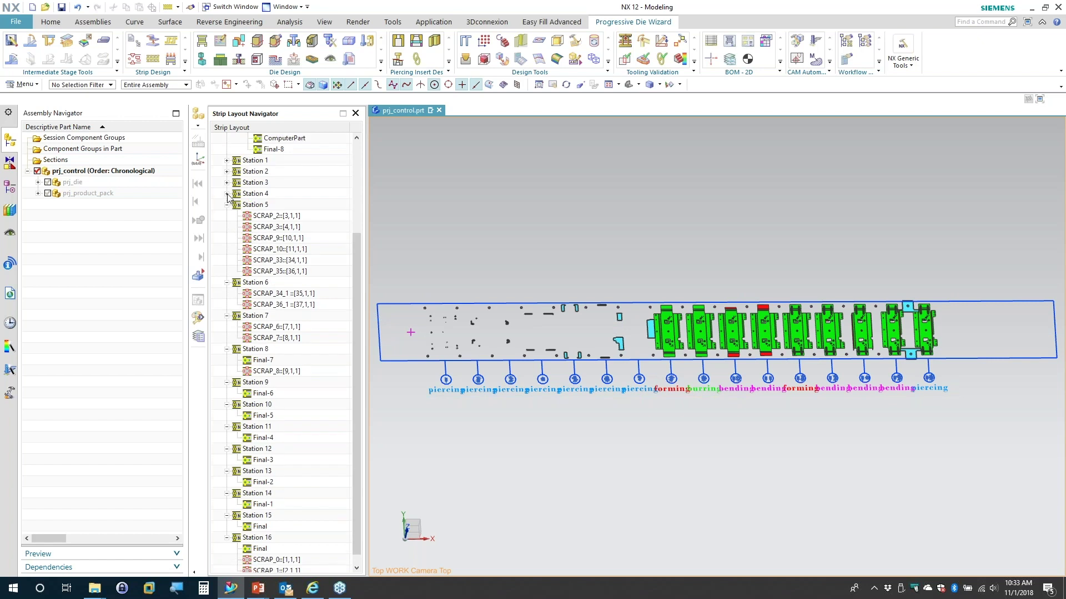
pyautogui.click(227, 205)
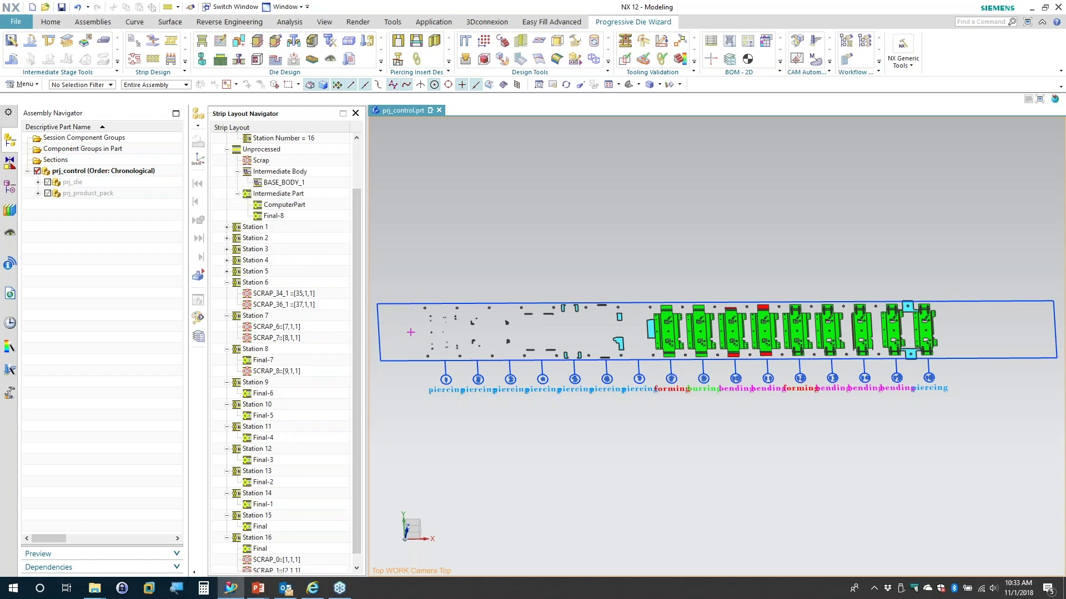
# Step: Multi-select Final-7 through the Station 16 Final part and bring up their context menu
pyautogui.click(263, 361)
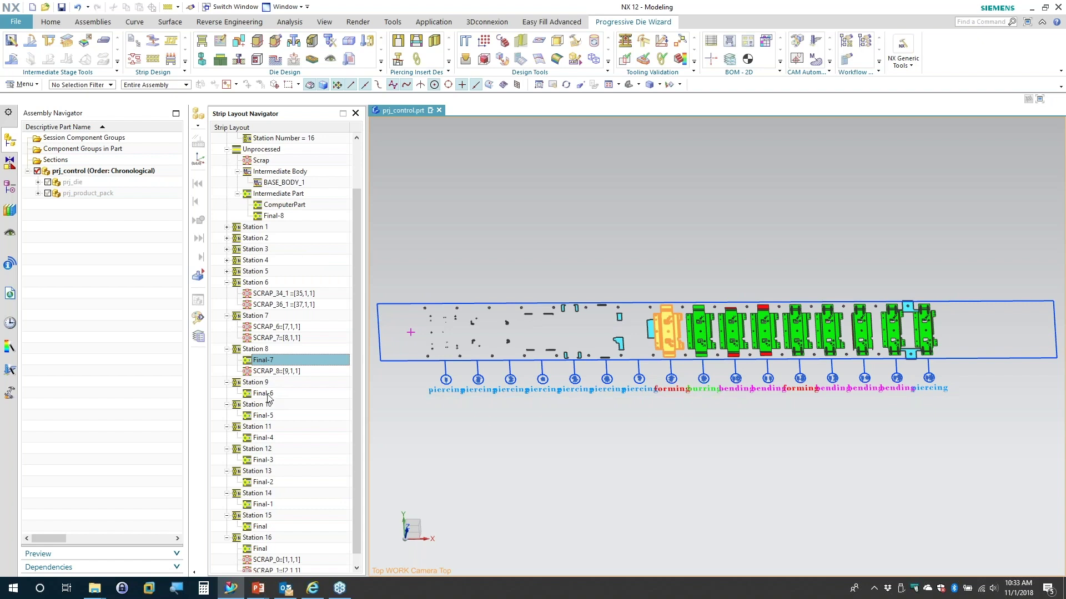
pyautogui.keyDown('ctrl'); pyautogui.click(267, 394); pyautogui.keyUp('ctrl')
pyautogui.keyDown('ctrl'); pyautogui.click(267, 416); pyautogui.keyUp('ctrl')
pyautogui.keyDown('ctrl'); pyautogui.click(264, 438); pyautogui.keyUp('ctrl')
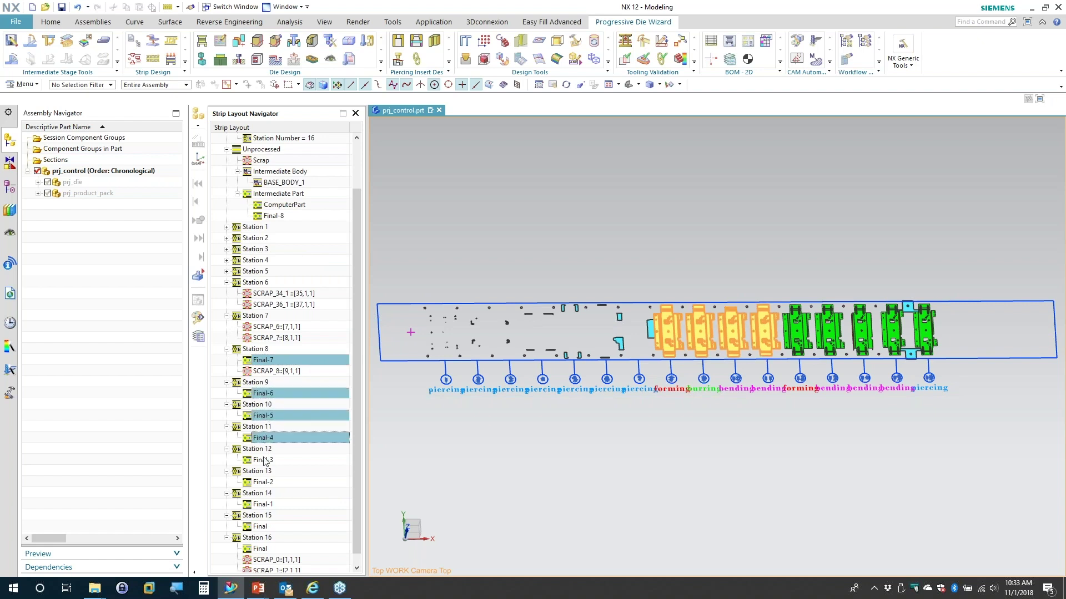
pyautogui.keyDown('ctrl'); pyautogui.click(265, 461); pyautogui.keyUp('ctrl')
pyautogui.keyDown('ctrl'); pyautogui.click(270, 483); pyautogui.keyUp('ctrl')
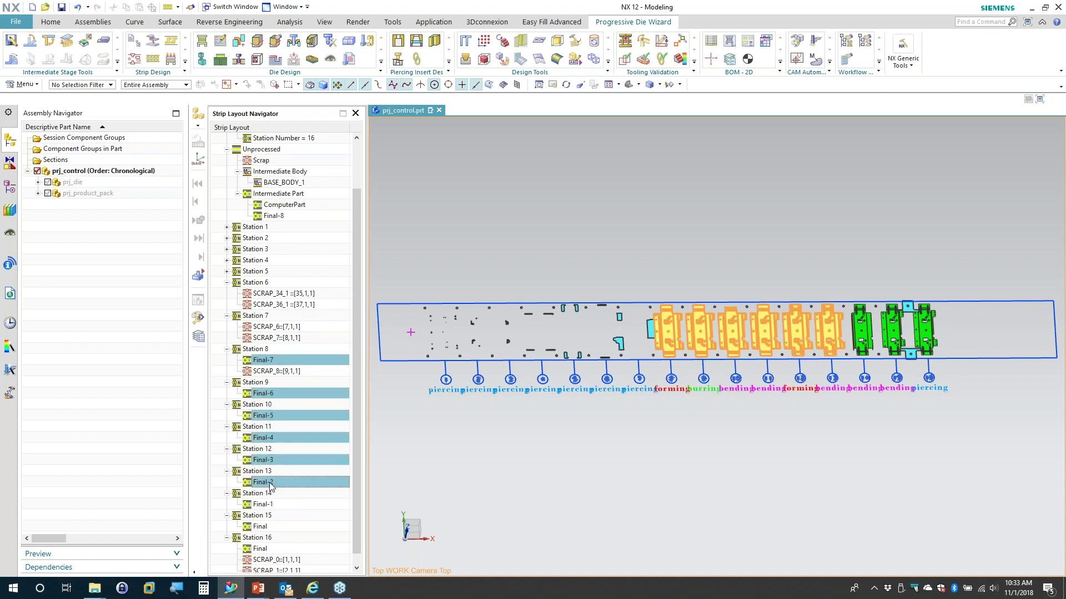
pyautogui.keyDown('ctrl'); pyautogui.click(266, 505); pyautogui.keyUp('ctrl')
pyautogui.keyDown('ctrl'); pyautogui.click(263, 528); pyautogui.keyUp('ctrl')
pyautogui.keyDown('ctrl'); pyautogui.click(264, 551); pyautogui.keyUp('ctrl')
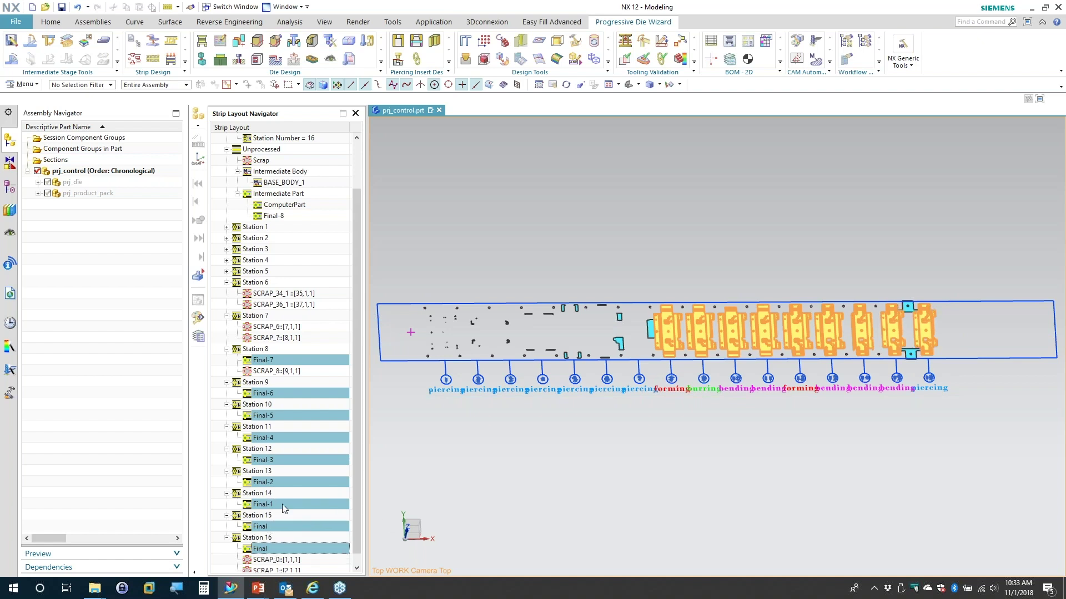
pyautogui.rightClick(282, 481)
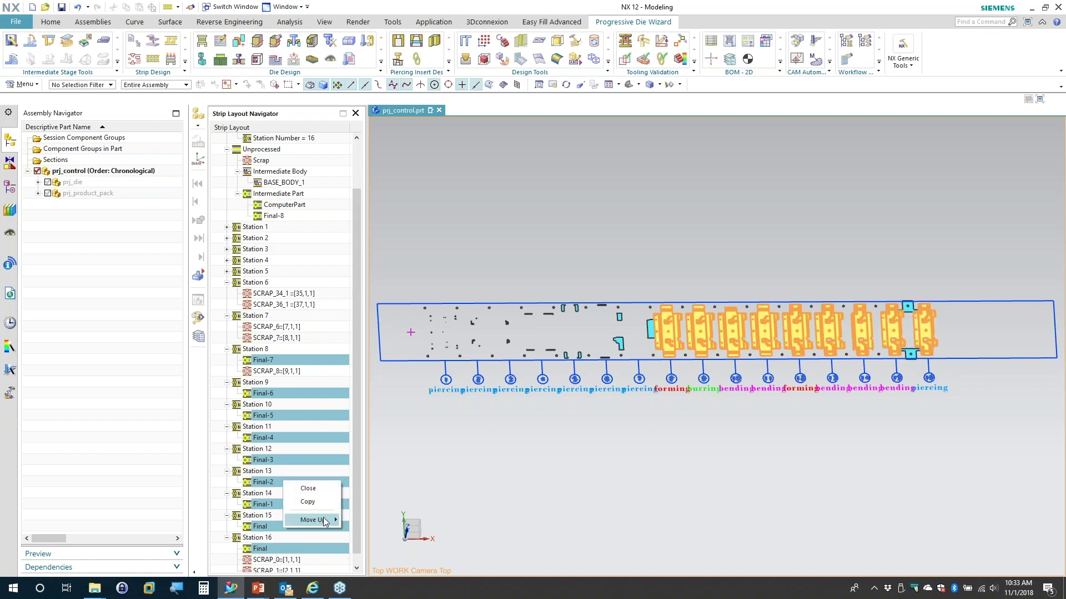
pyautogui.moveTo(324, 521)
# Step: Tilt the strip view, zoom into stations 14–16, select SCRAP_0, then zoom out
pyautogui.click(200, 488)
pyautogui.moveTo(412, 534); pyautogui.dragTo(416, 536, button='middle')
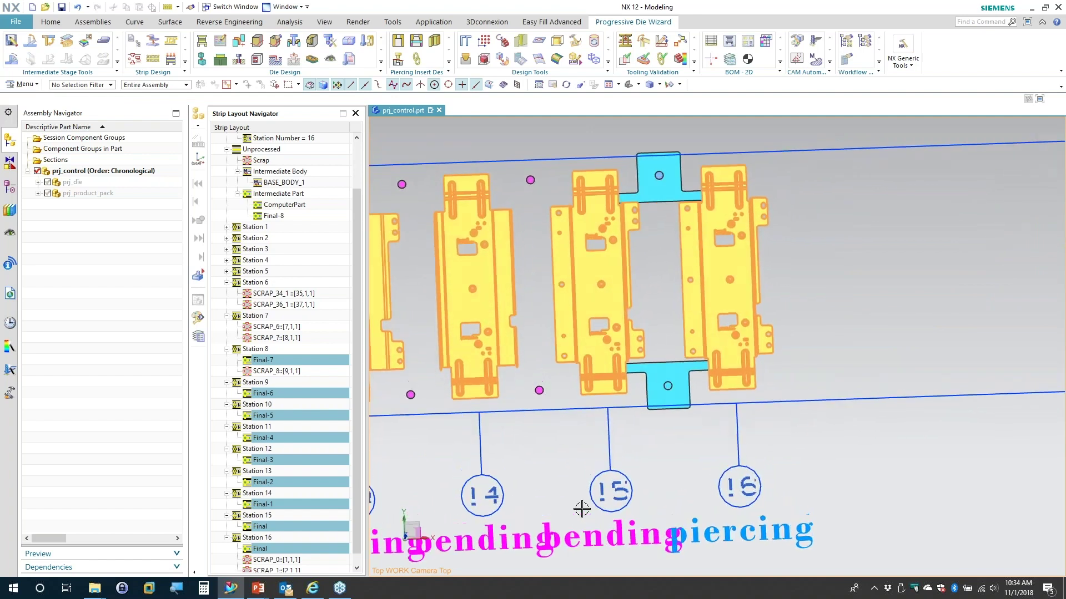
pyautogui.scroll(-1, 361, 556)
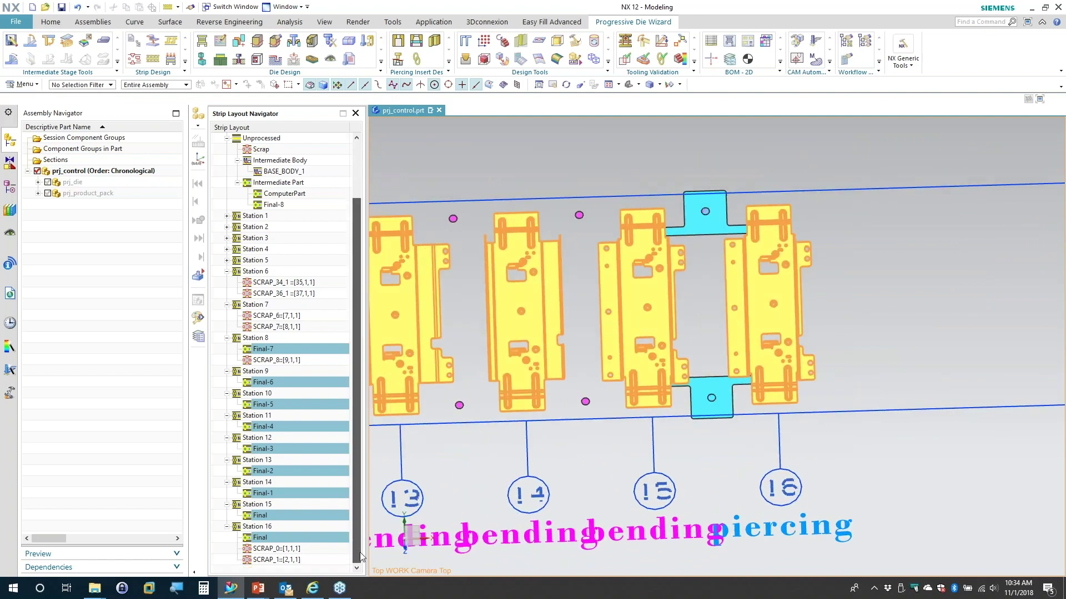
pyautogui.click(297, 550)
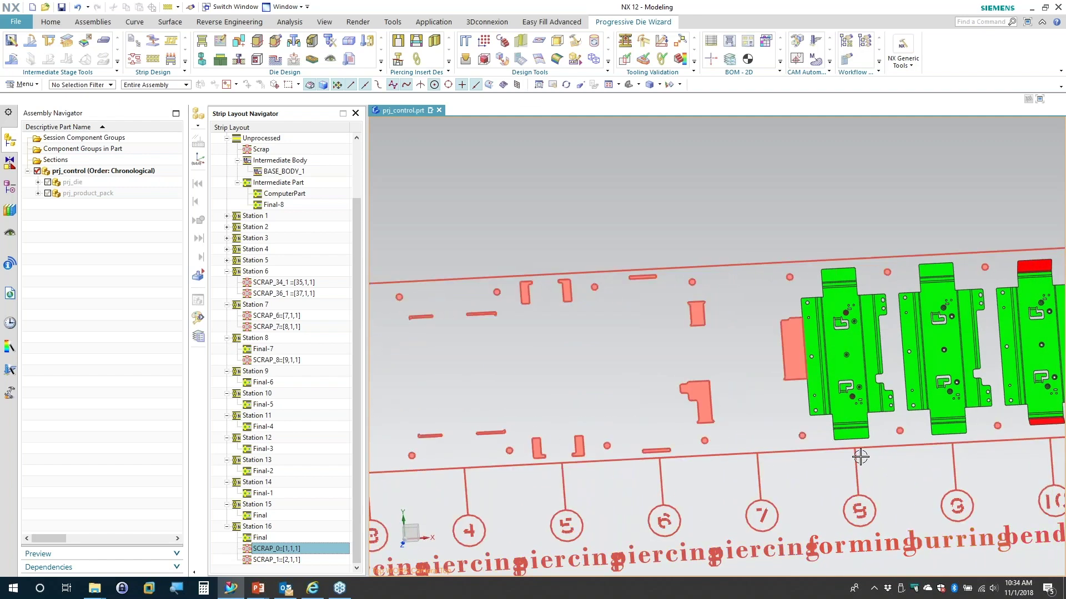
pyautogui.scroll(-5, 676, 519)
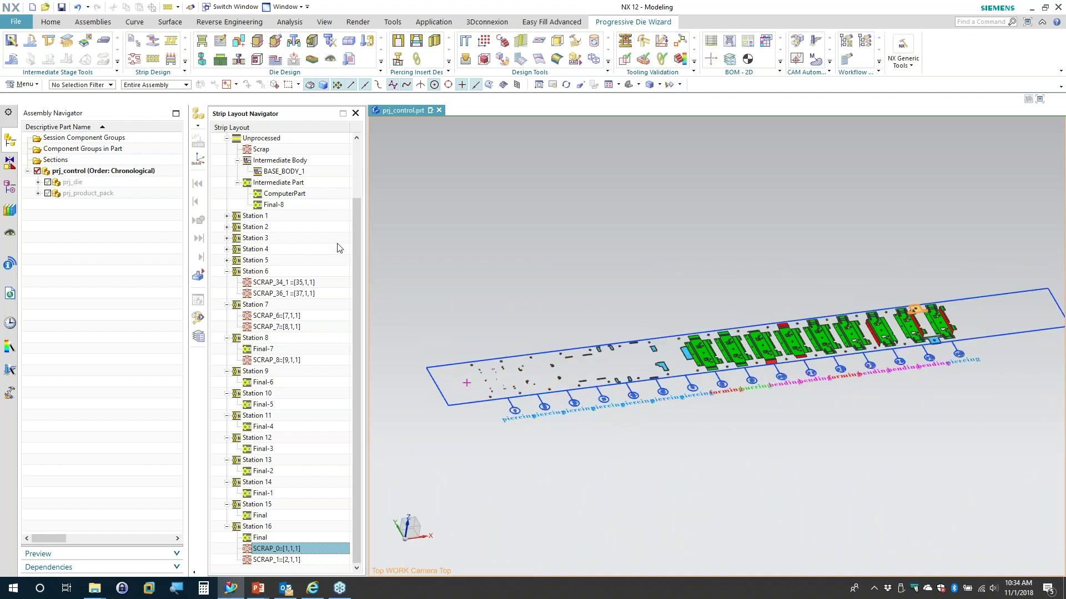
# Step: Set up Simulate Piercing on the Strip Layout Definition from Station 1 to Station 16
pyautogui.moveTo(357, 249); pyautogui.dragTo(346, 191)
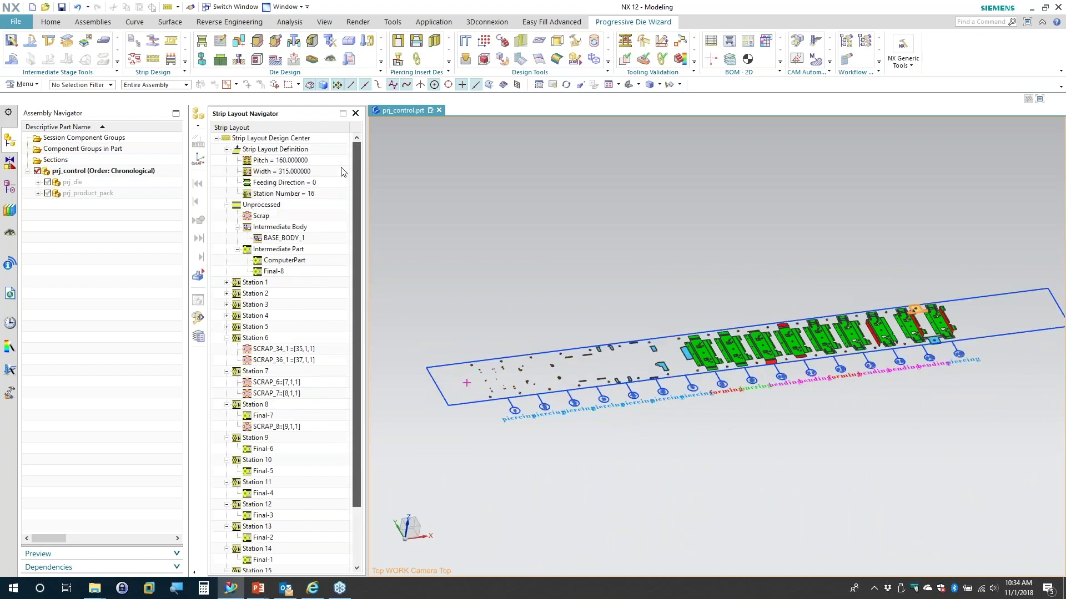
pyautogui.rightClick(292, 151)
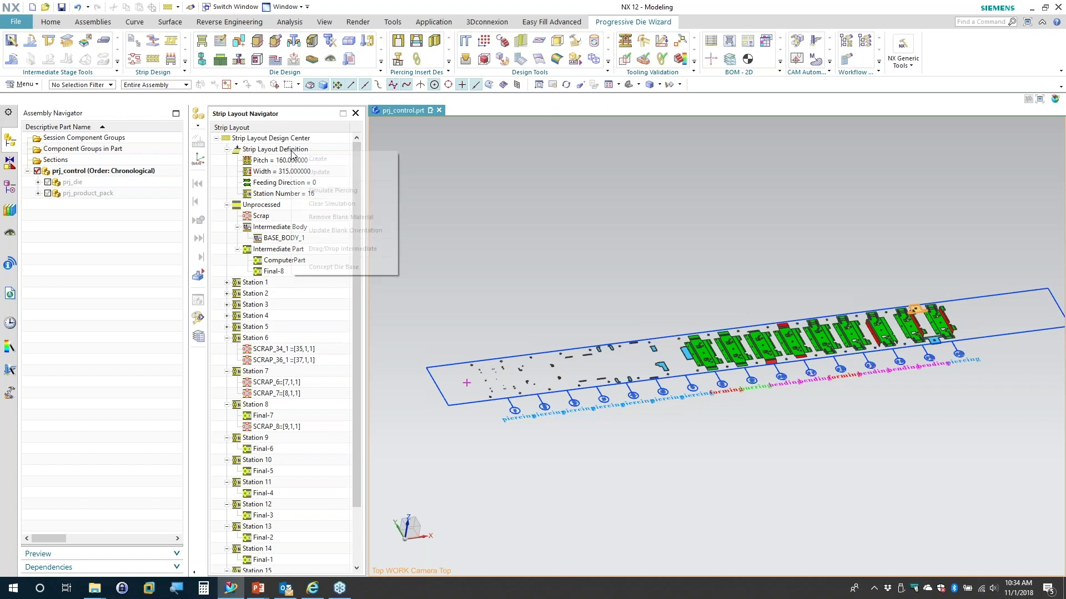
pyautogui.click(320, 191)
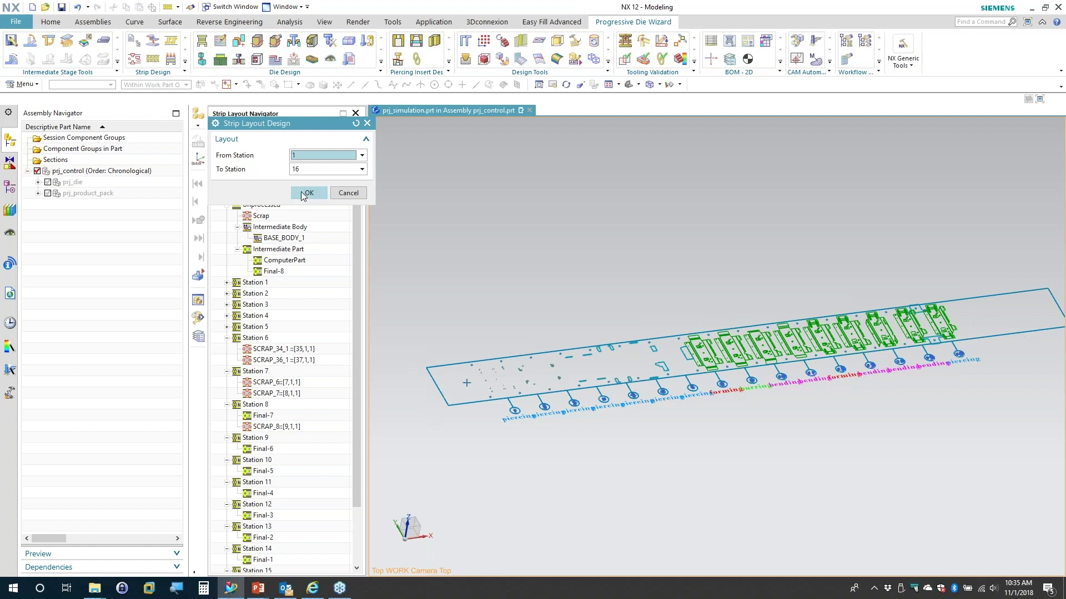
# Step: Run the piercing simulation for stations 1 to 16
pyautogui.click(305, 193)
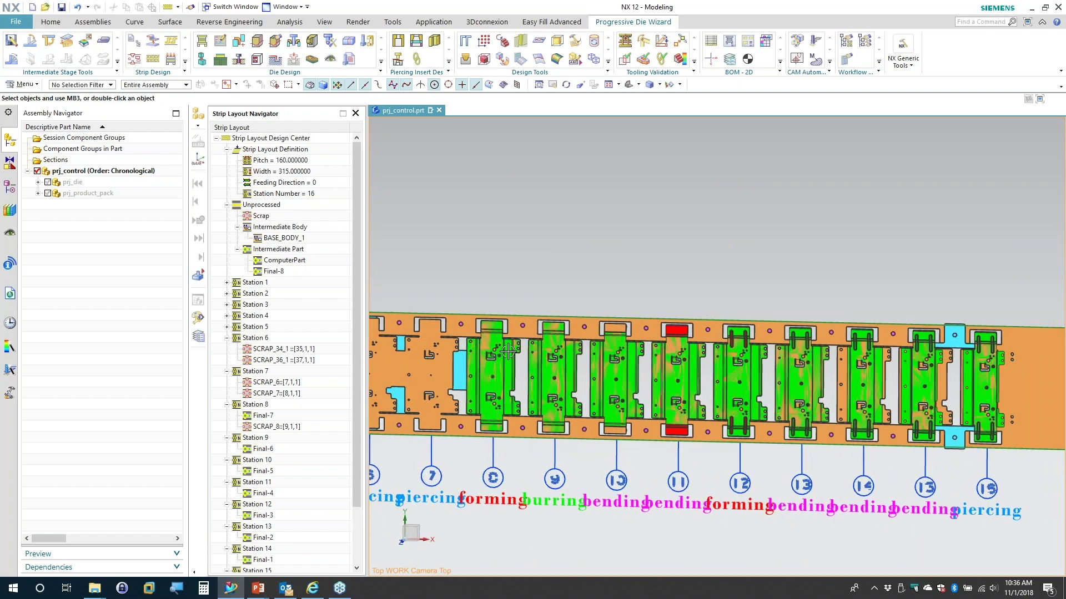
# Step: Remove the blank material from stations 8 through 16
pyautogui.rightClick(278, 151)
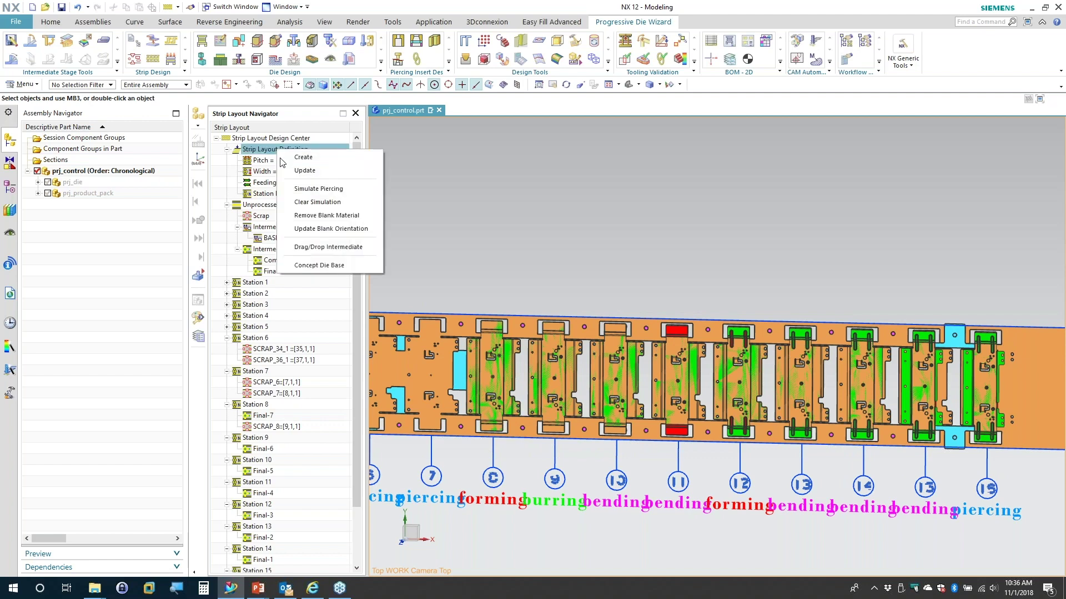
pyautogui.click(315, 216)
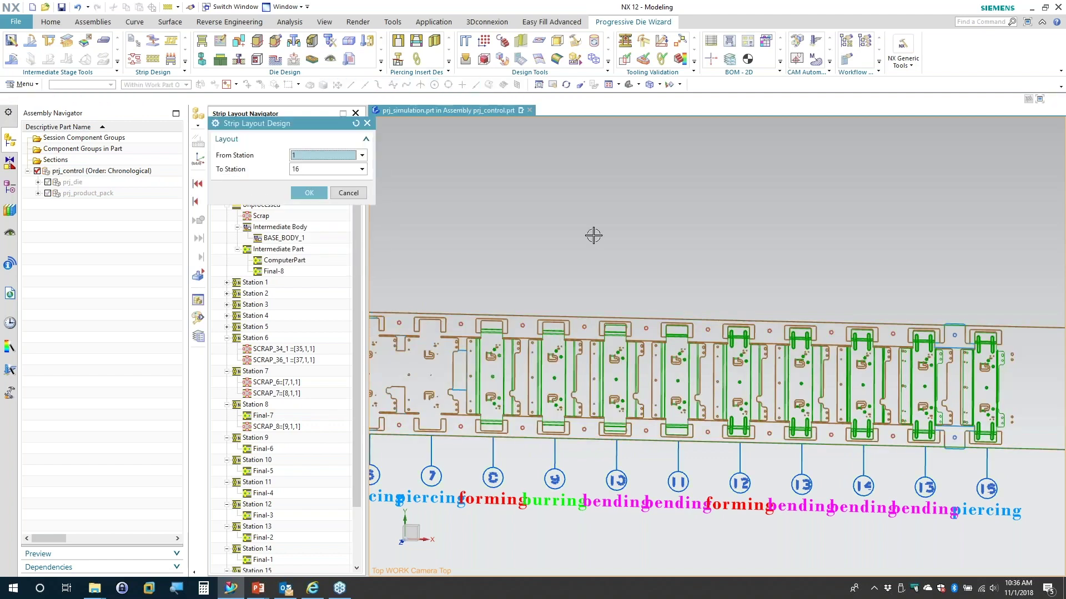
pyautogui.click(361, 155)
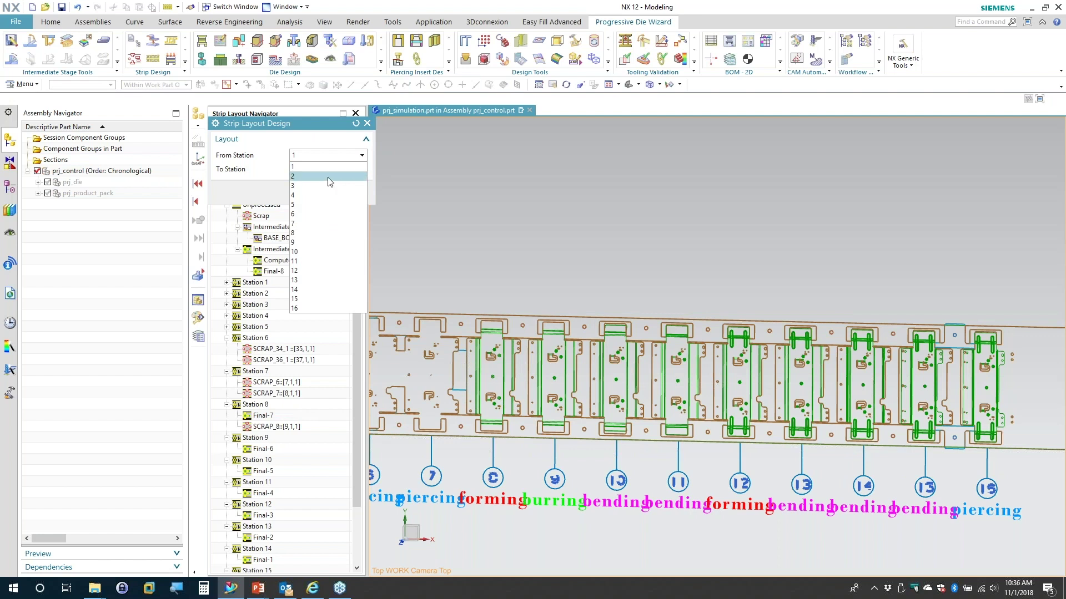
pyautogui.click(305, 235)
pyautogui.click(309, 194)
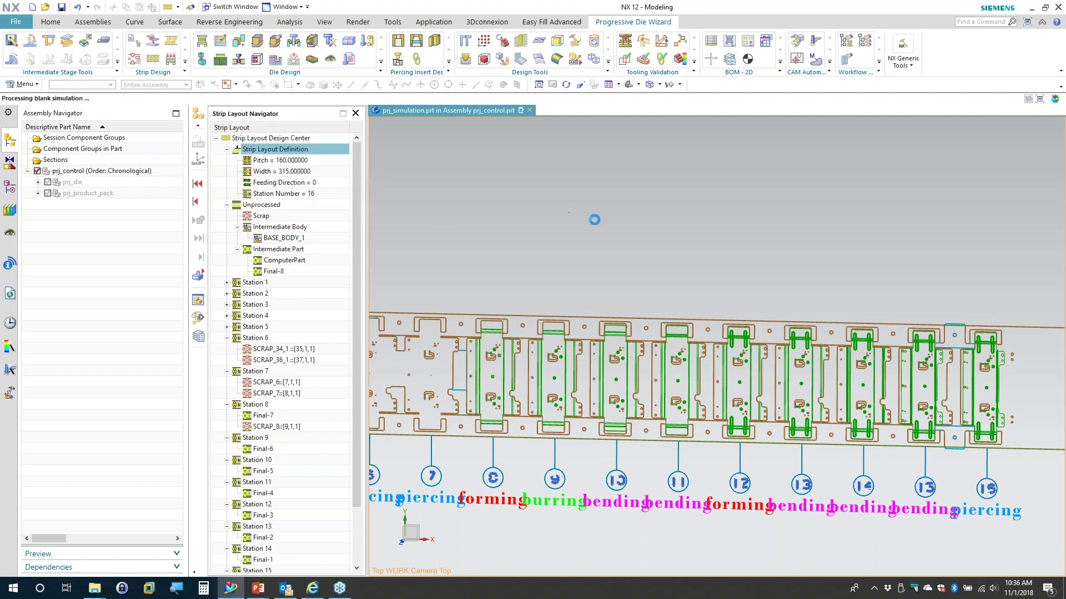